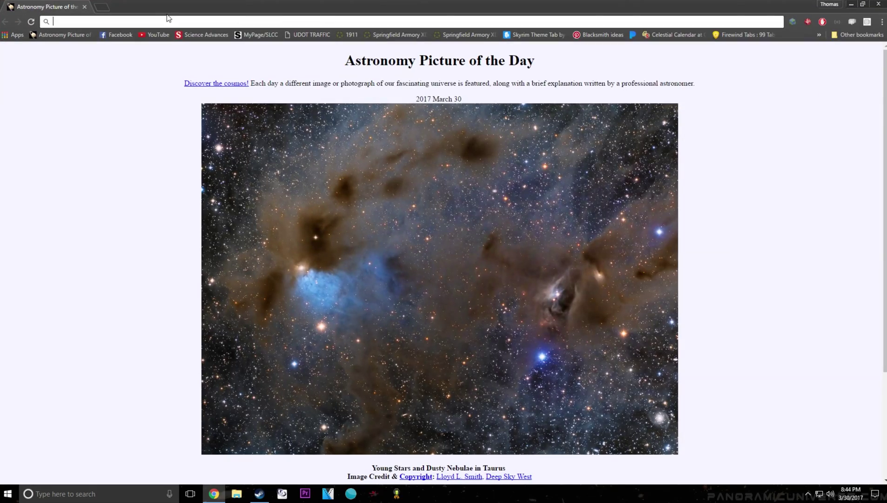
Step: Search Google for betaflight and open the Betaflight - Configurator Chrome Web Store page
type("betaf")
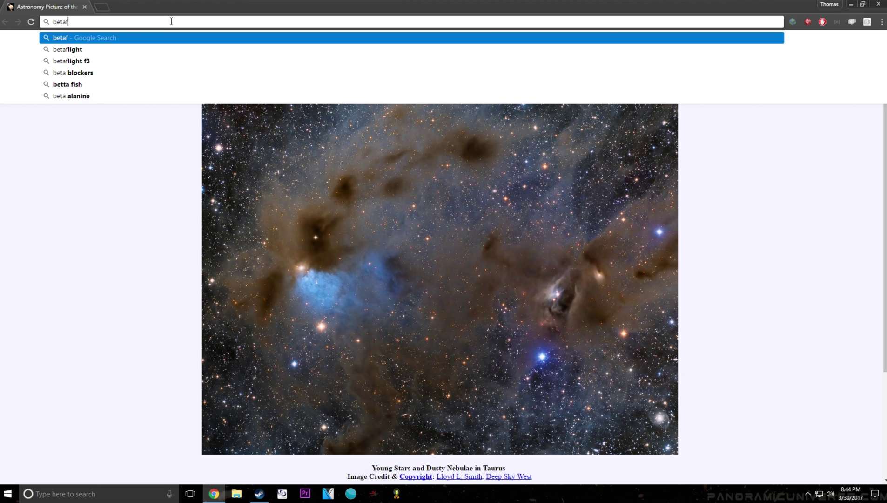
type("light")
key("Return")
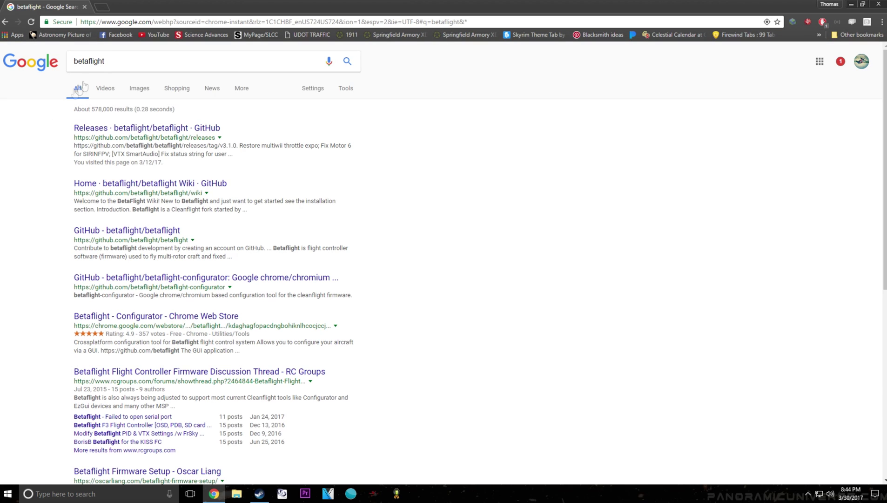
left_click(113, 59)
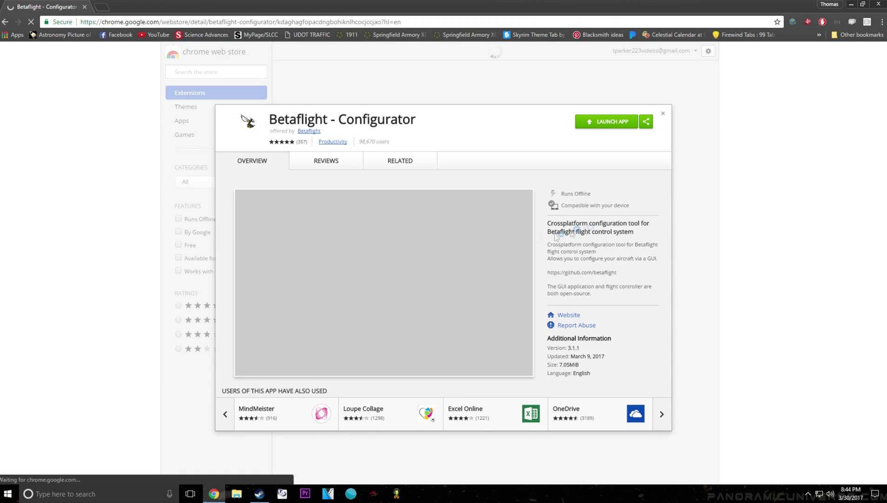
Step: Launch Betaflight Configurator, pin it to the taskbar, and maximize its window
left_click(600, 123)
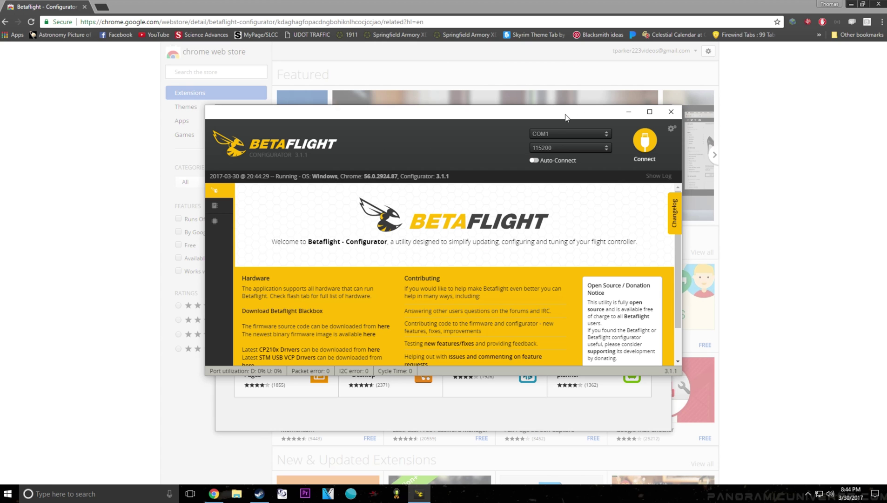
left_click_drag(565, 116, 579, 145)
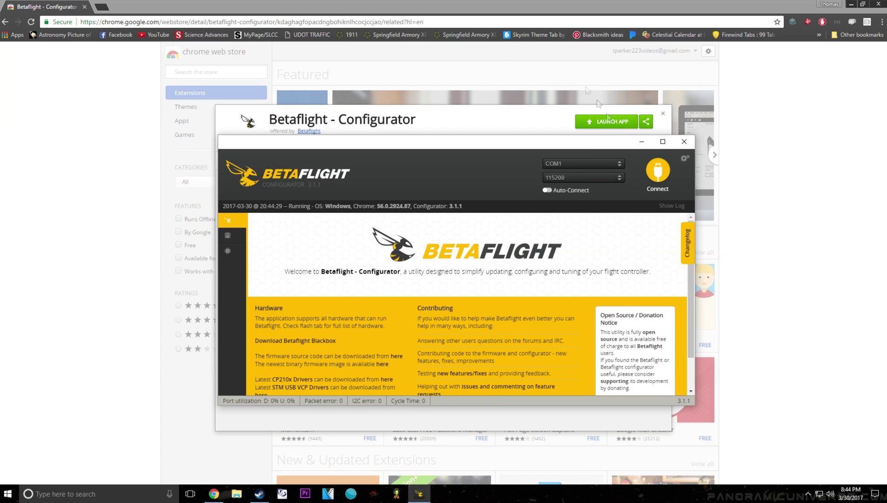
right_click(419, 492)
left_click(391, 458)
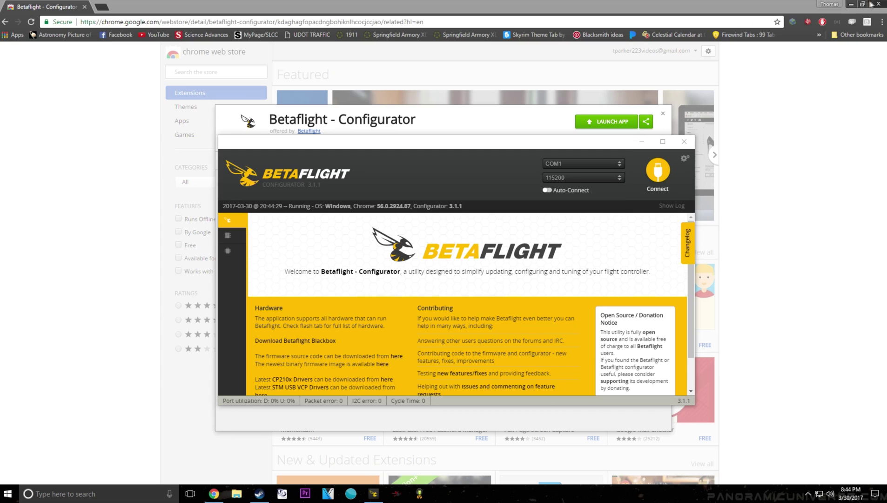
left_click(851, 3)
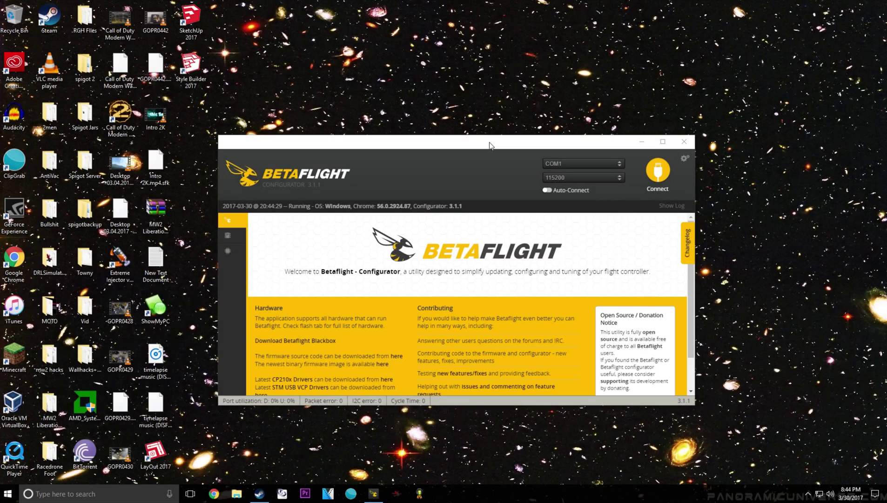
left_click_drag(491, 145, 509, 4)
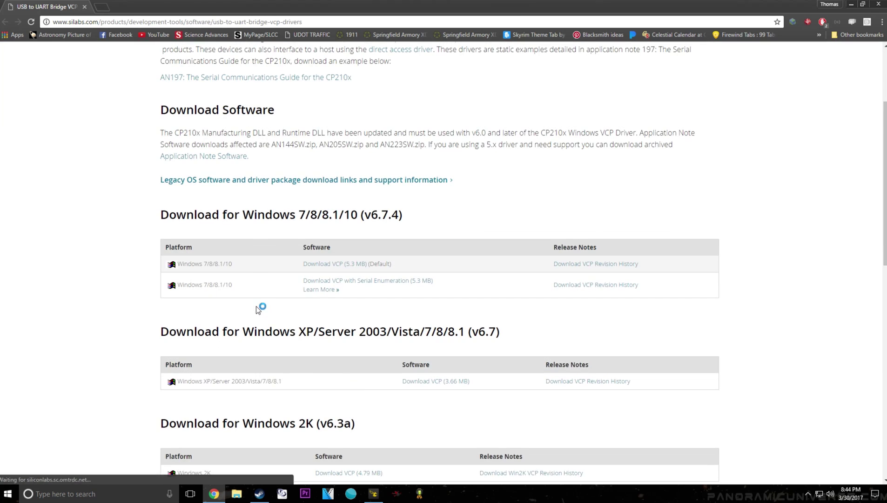
scroll(260, 322, "down", 2)
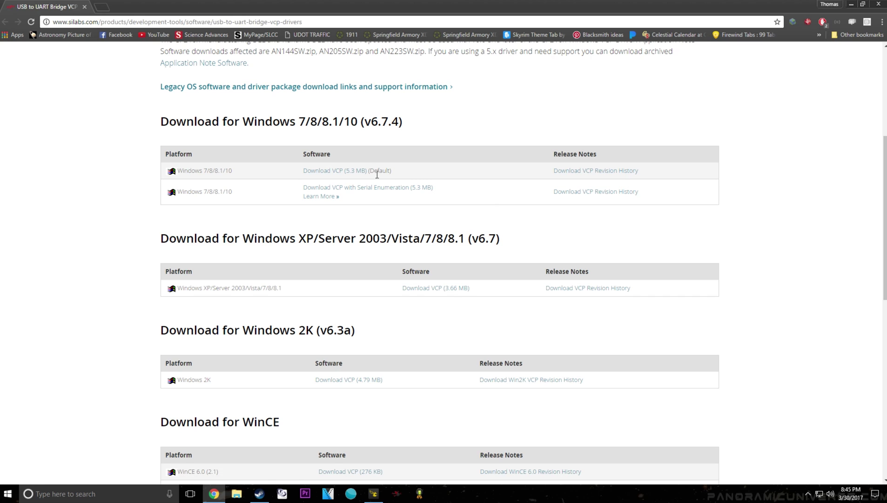
Step: Download the default CP210x VCP driver for Windows 10 from the Silicon Labs page
left_click(349, 173)
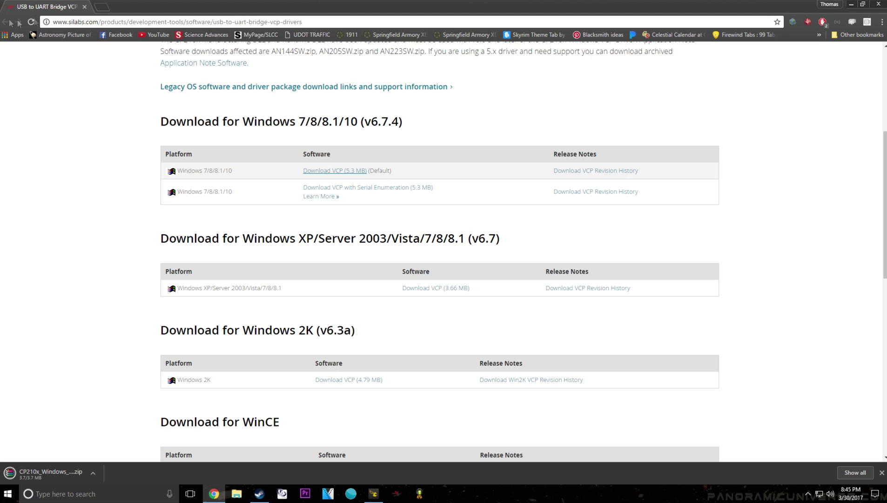
key("alt+Tab")
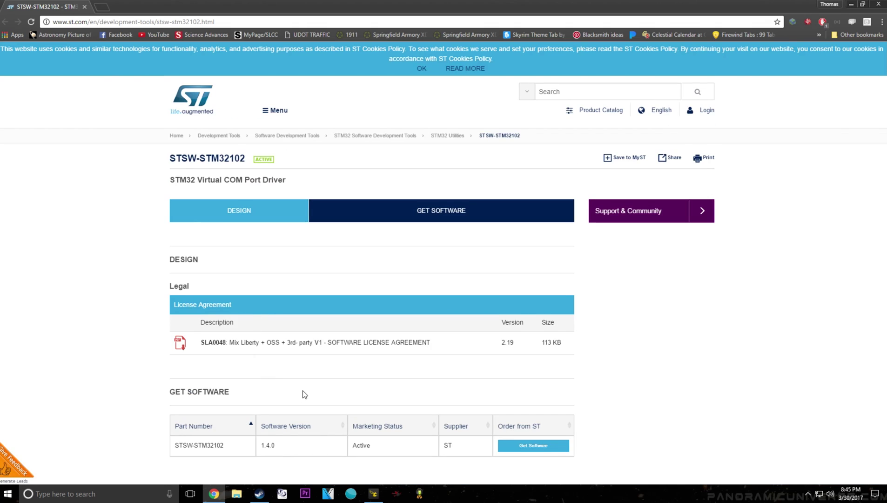
Step: Download the STM32 virtual COM port driver (STSW-STM32102), accepting its license agreement
scroll(300, 390, "down", 2)
left_click(534, 321)
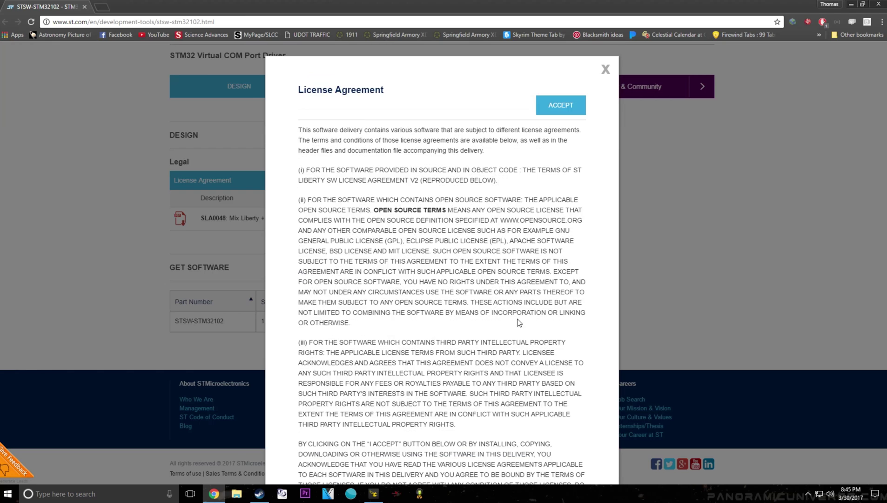
scroll(468, 135, "down", 5)
scroll(468, 135, "up", 5)
left_click(555, 107)
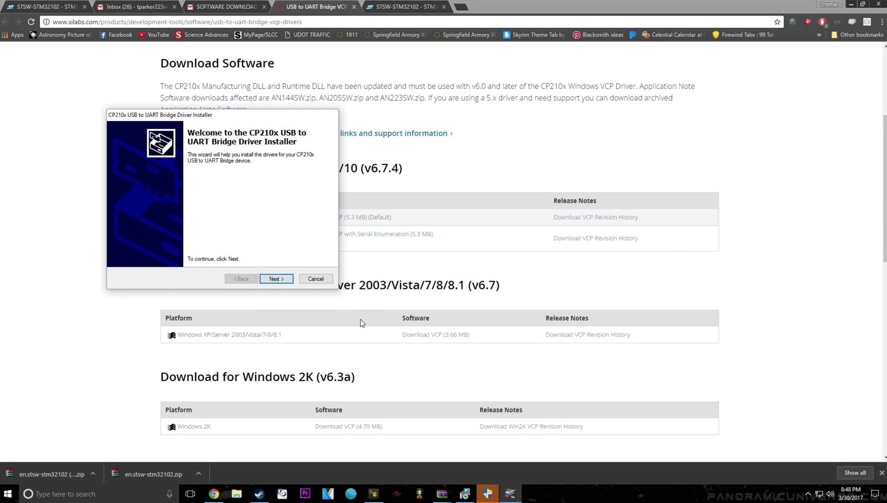
Step: Install the CP210x USB to UART bridge drivers, accepting the license agreement
left_click(284, 281)
left_click(154, 244)
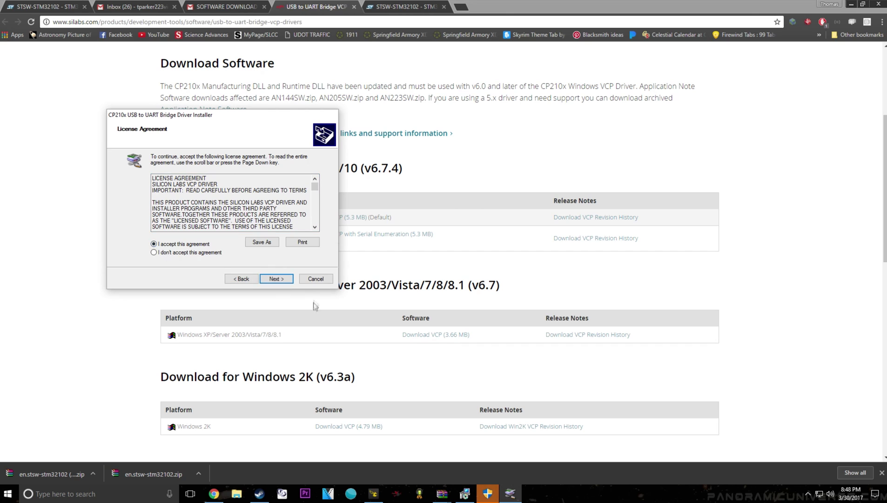
left_click(281, 278)
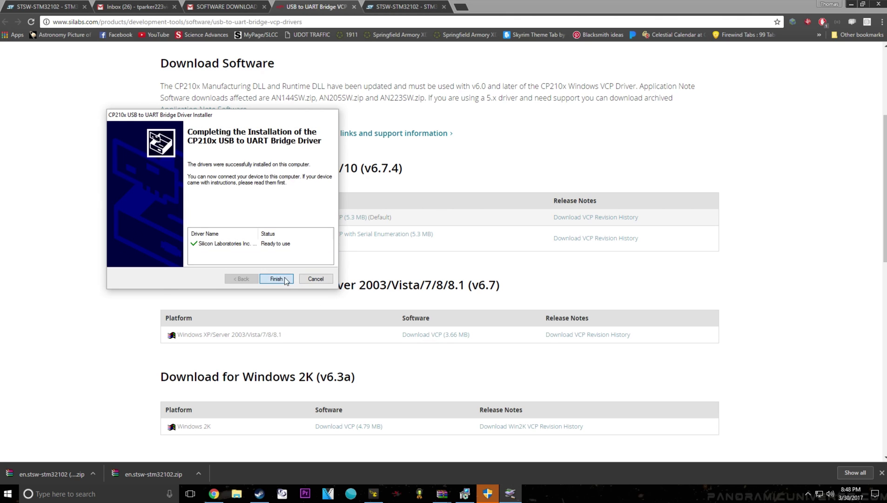
left_click(284, 277)
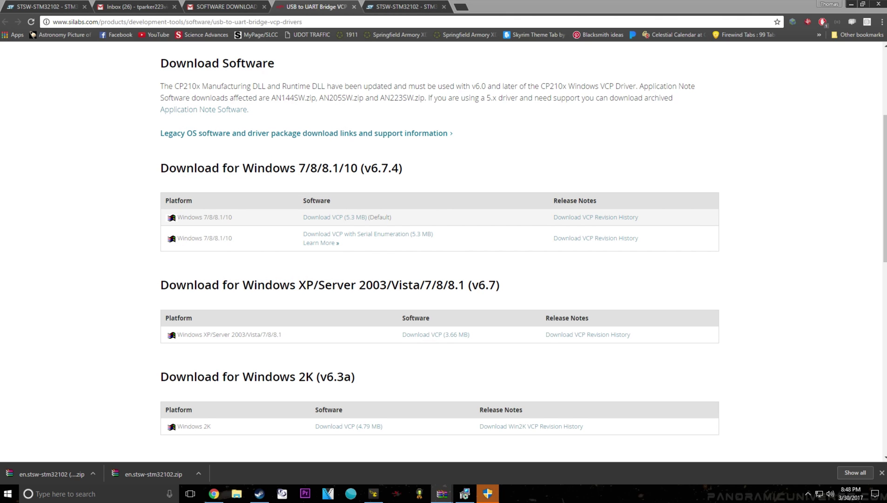
Step: Install the STM32 virtual COM port driver and return to Betaflight Configurator
left_click(486, 493)
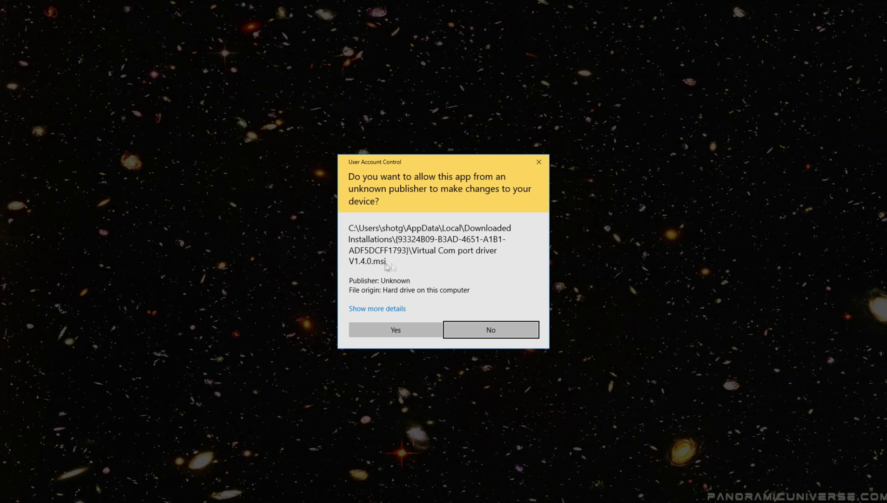
left_click(404, 329)
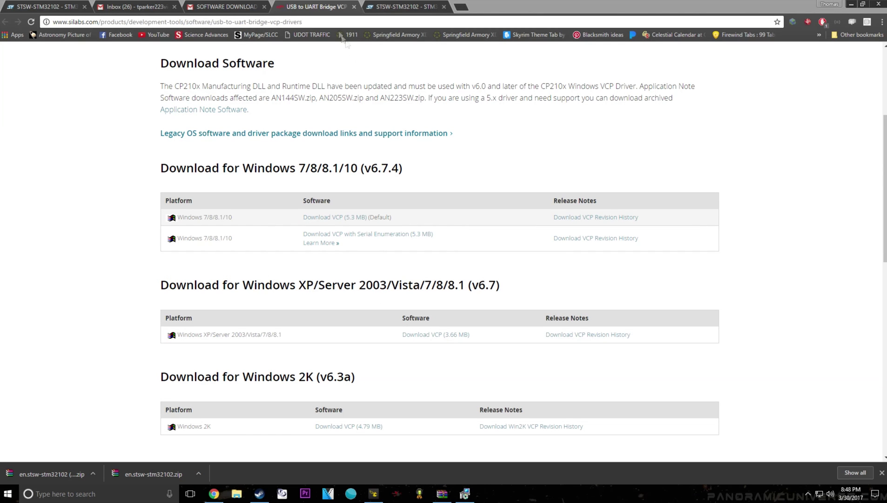
left_click(490, 320)
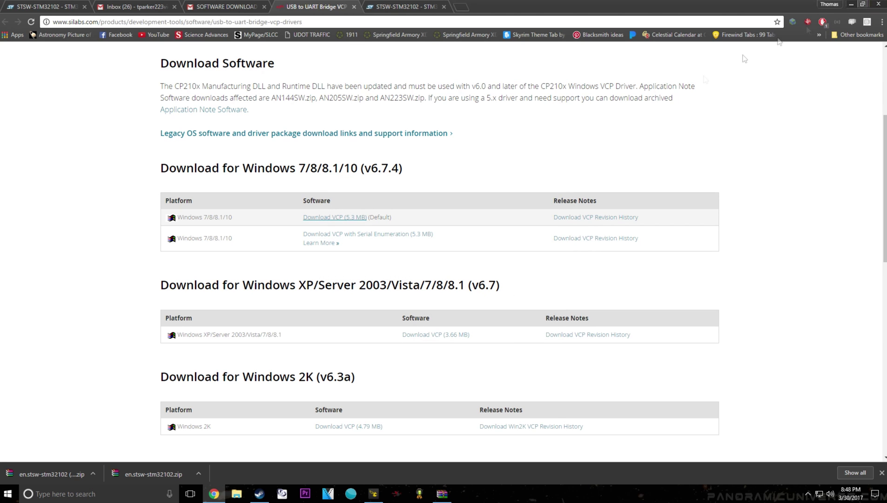
key("alt+Tab")
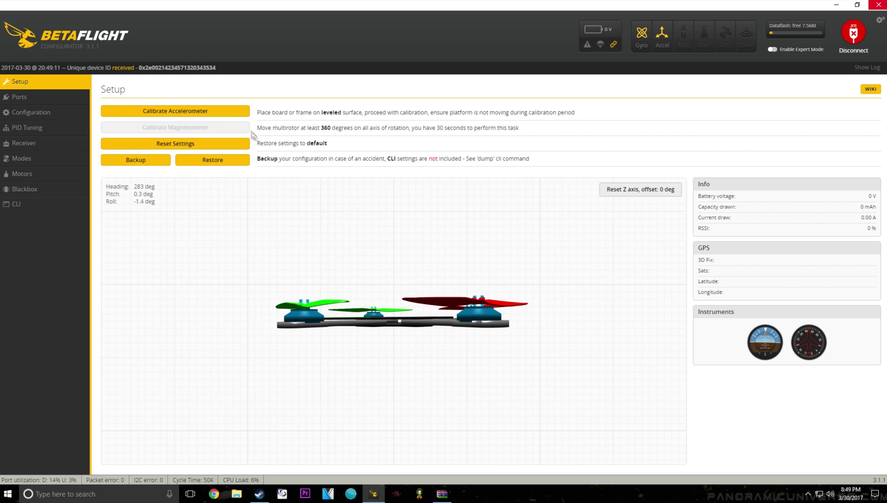
Step: Calibrate the accelerometer twice with the flight controller sitting level
left_click(166, 113)
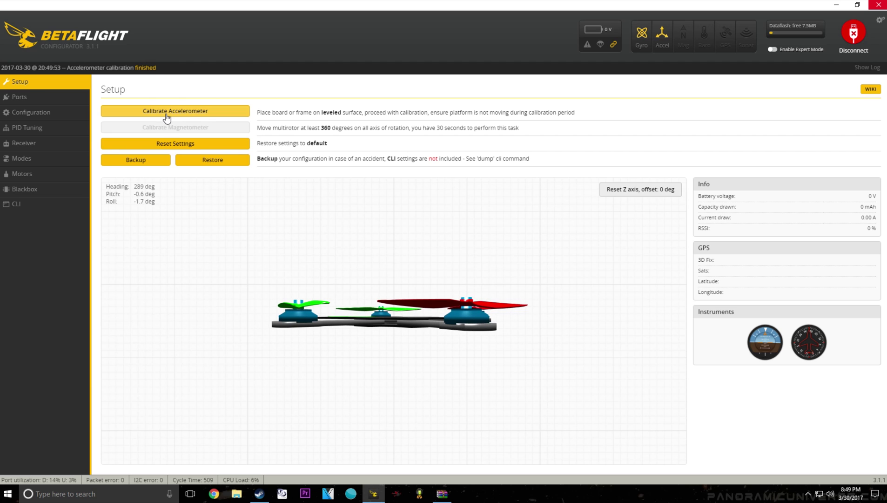
left_click(174, 114)
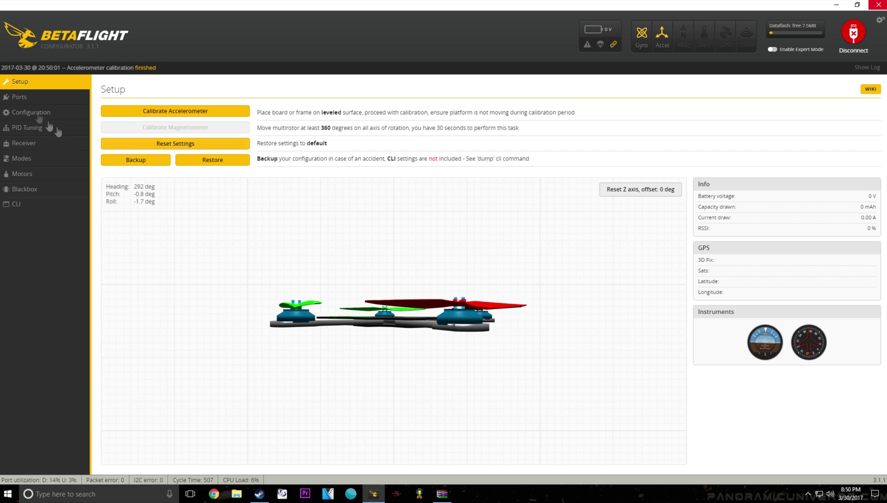
left_click(23, 97)
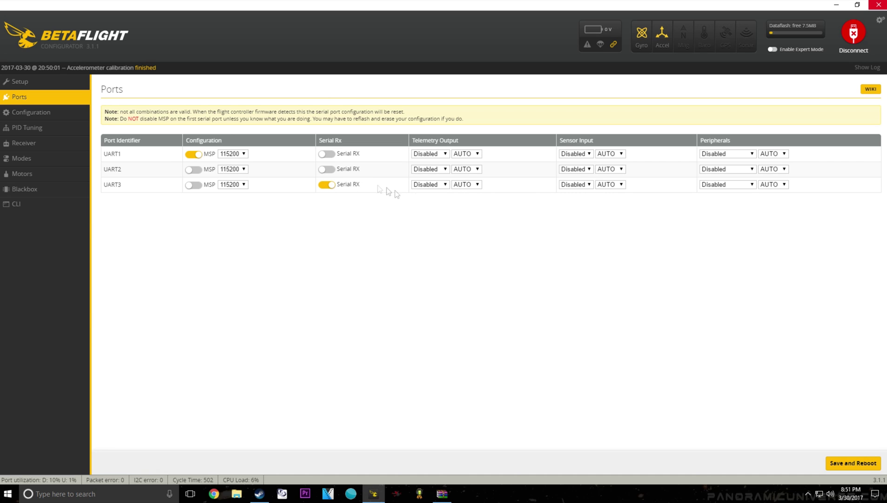
Step: In Configuration, choose Serial-based receiver mode with SBUS provider, then save and reboot
left_click(31, 114)
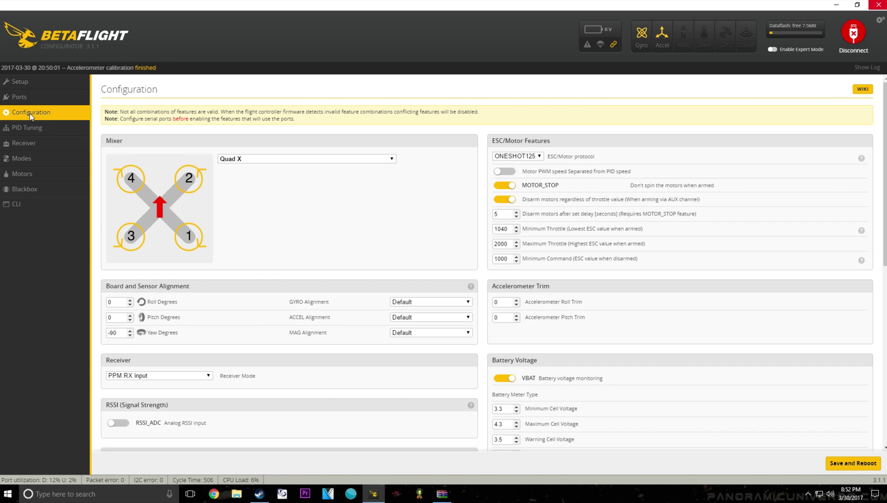
scroll(305, 203, "down", 1)
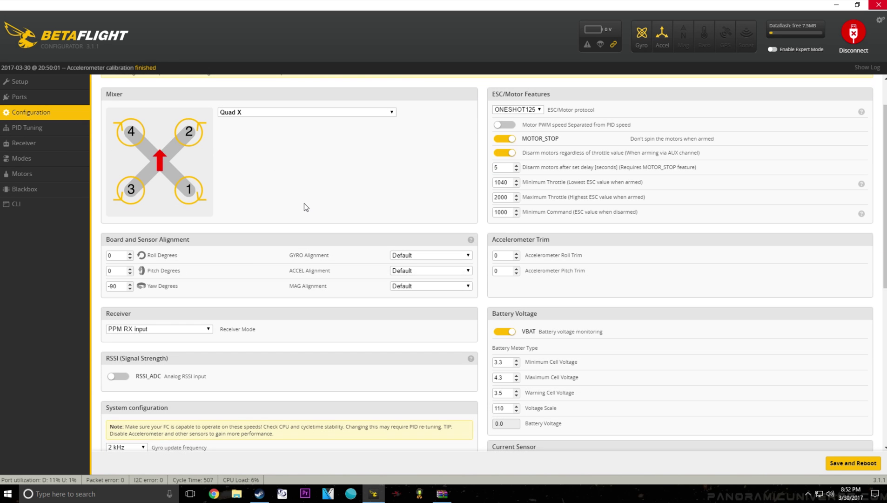
left_click(165, 329)
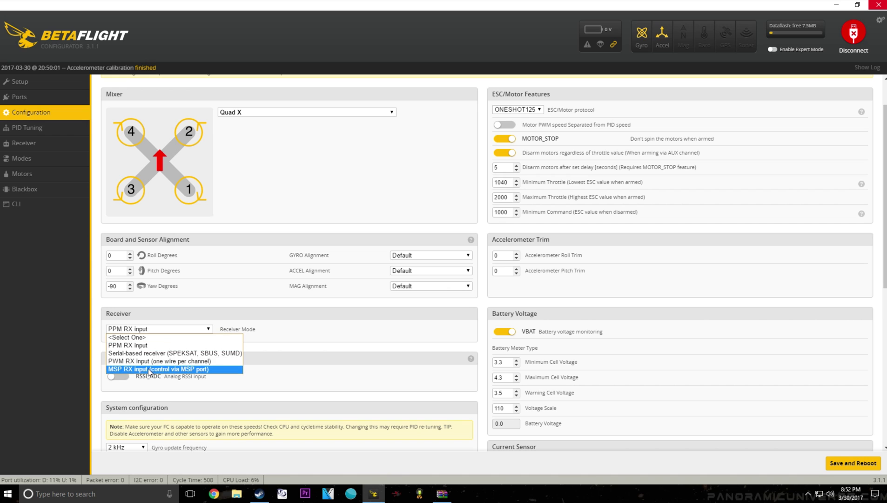
key("Up")
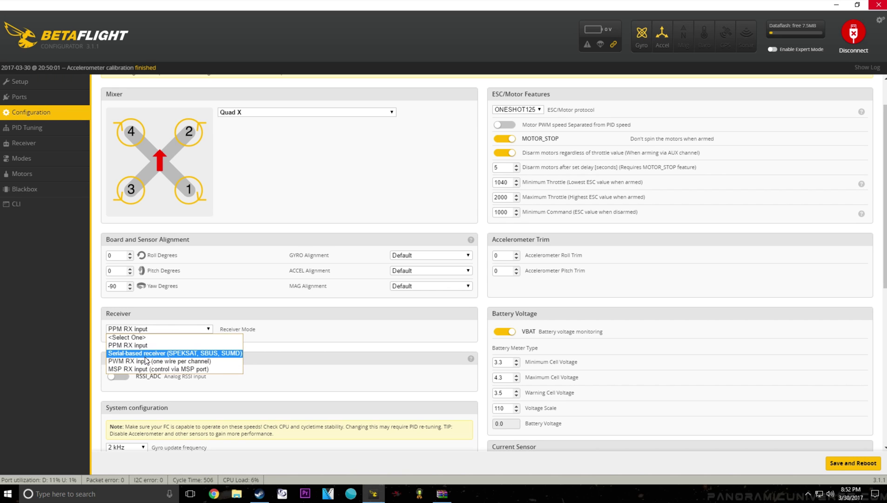
left_click(171, 352)
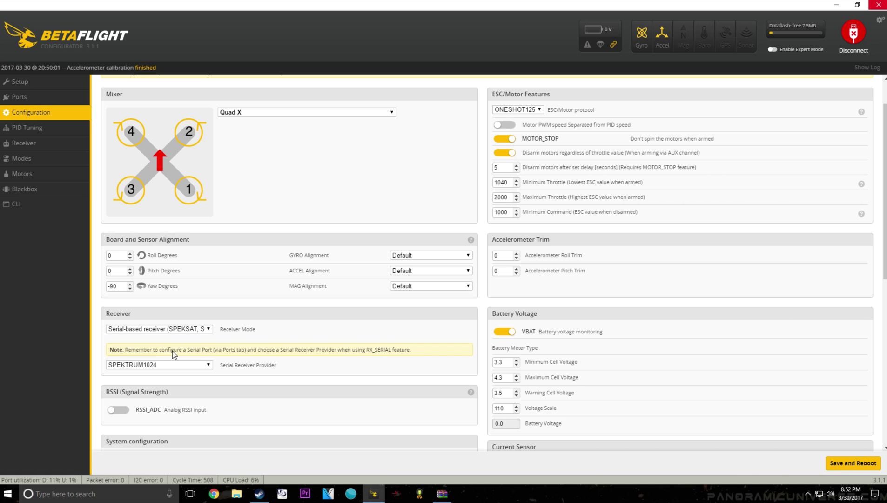
left_click(162, 364)
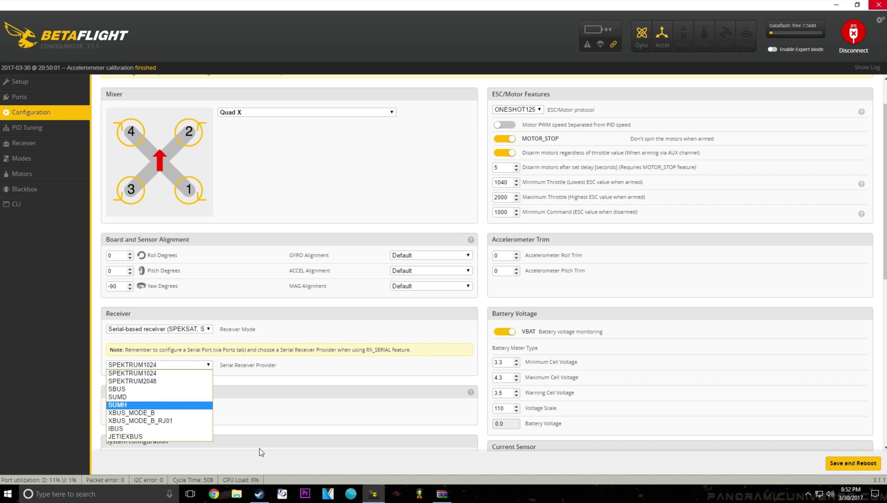
left_click(139, 388)
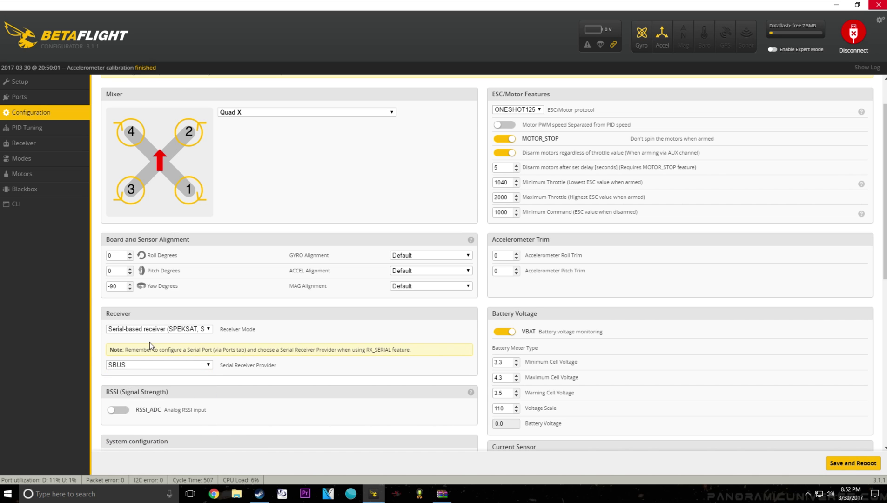
left_click(848, 464)
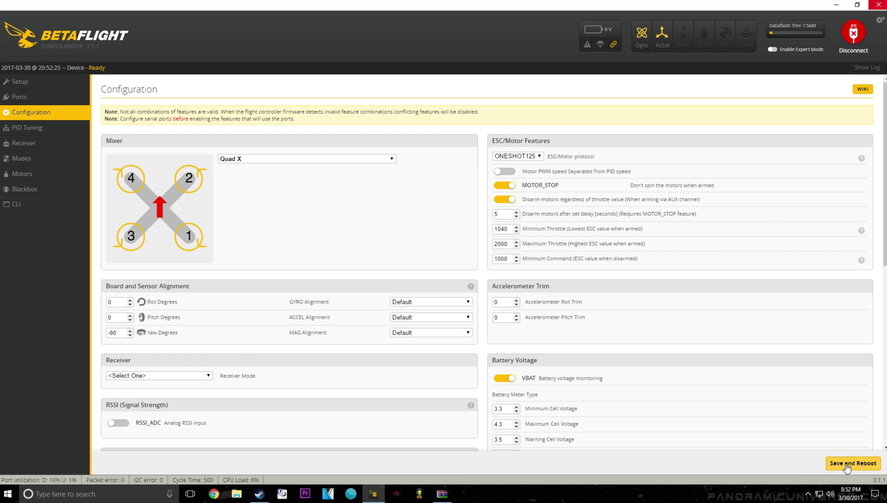
left_click(847, 467)
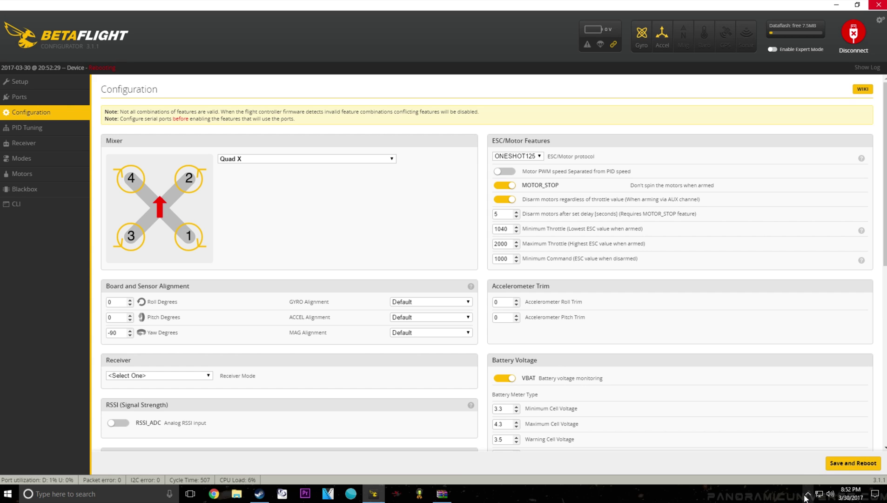
Step: Enable Serial RX on UART3 in Ports and save and reboot
left_click(28, 99)
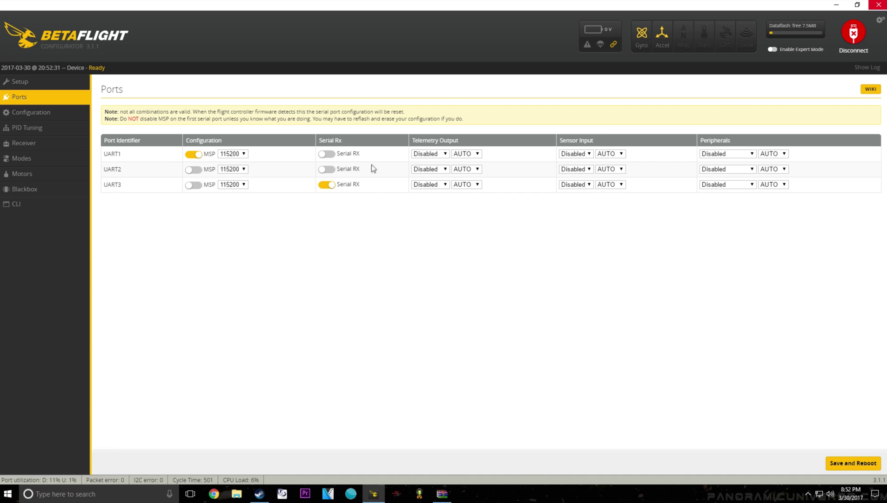
left_click(855, 464)
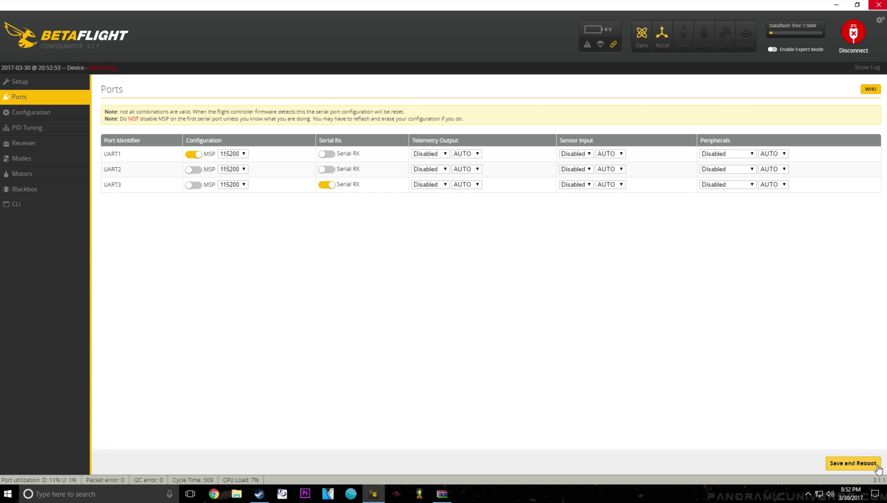
left_click(39, 114)
Step: Reselect Serial-based receiver mode with SBUS provider in Configuration, then save and reboot
scroll(251, 347, "down", 2)
scroll(252, 347, "down", 4)
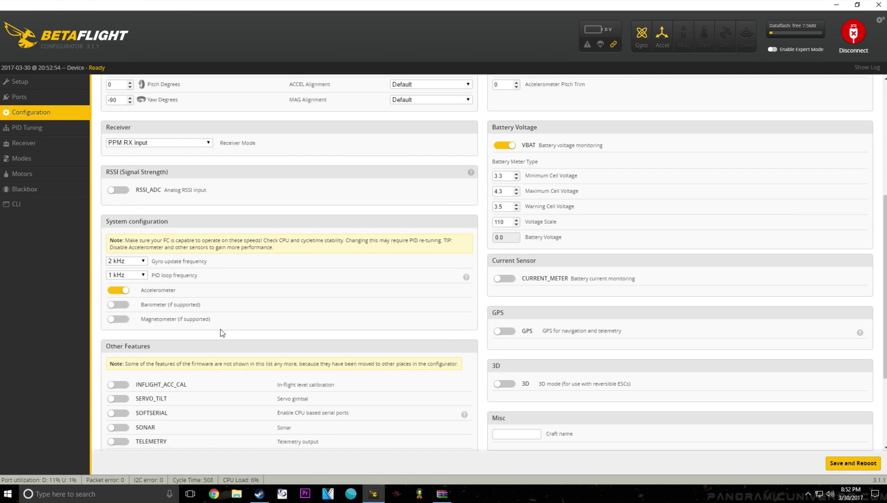
scroll(200, 312, "down", 3)
scroll(191, 293, "up", 8)
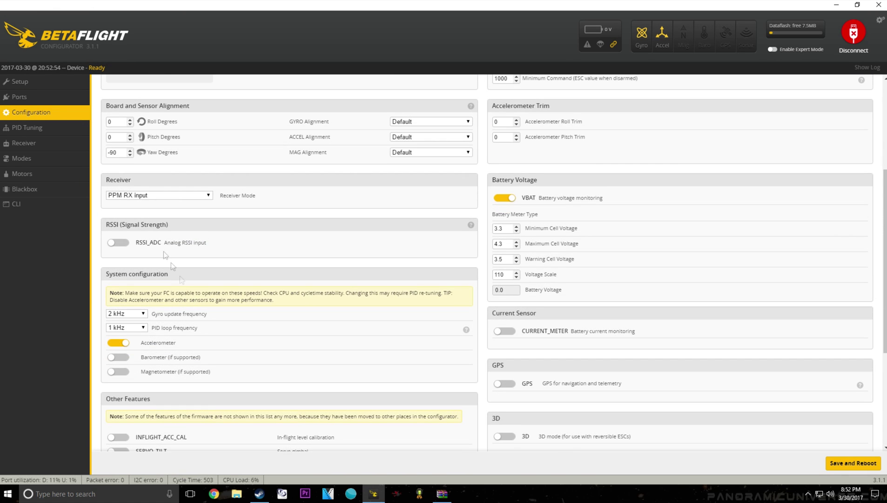
left_click(128, 197)
left_click(129, 219)
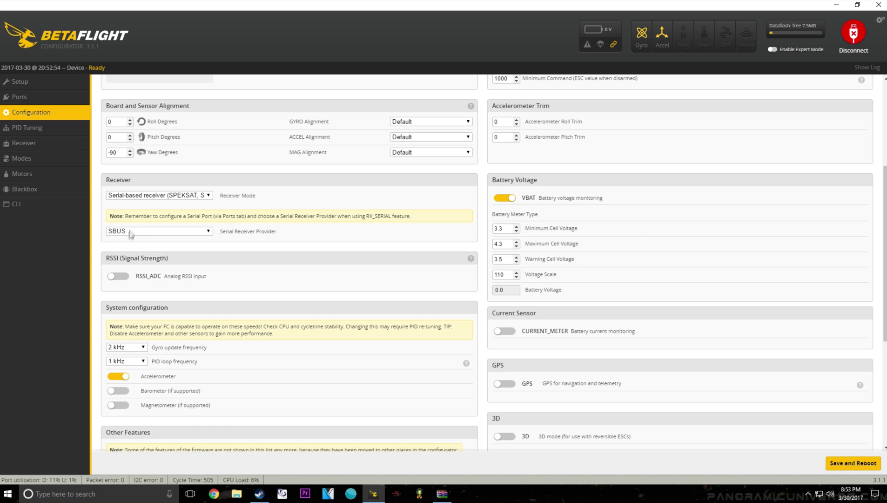
left_click(130, 232)
left_click(129, 257)
left_click(851, 463)
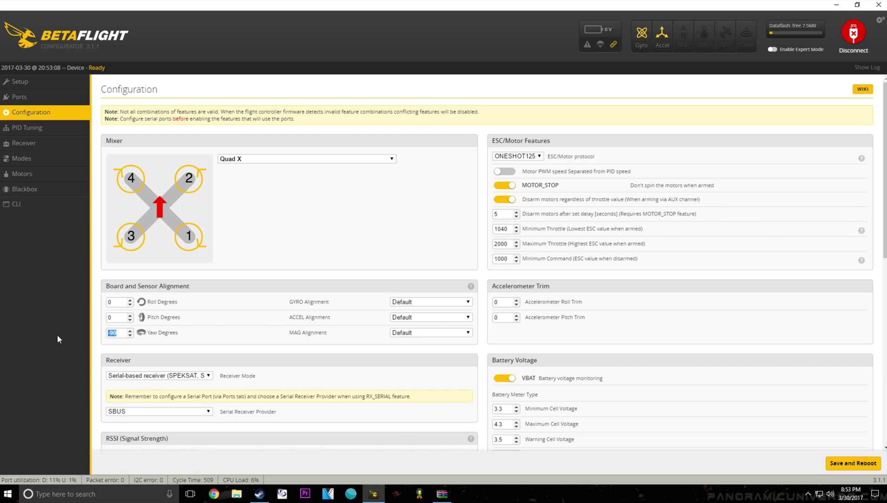
Step: Change the board Yaw Degrees alignment from -90 to 270 and save and reboot
type("270")
key("Left")
key("Left")
double_click(121, 337)
left_click(853, 462)
Step: Return to the Setup page to watch the quad's live 3D model
left_click(27, 85)
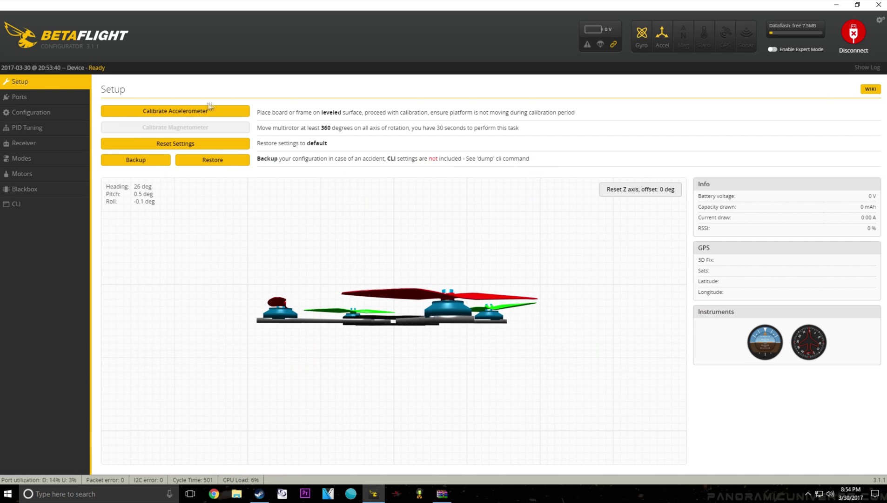
left_click(75, 103)
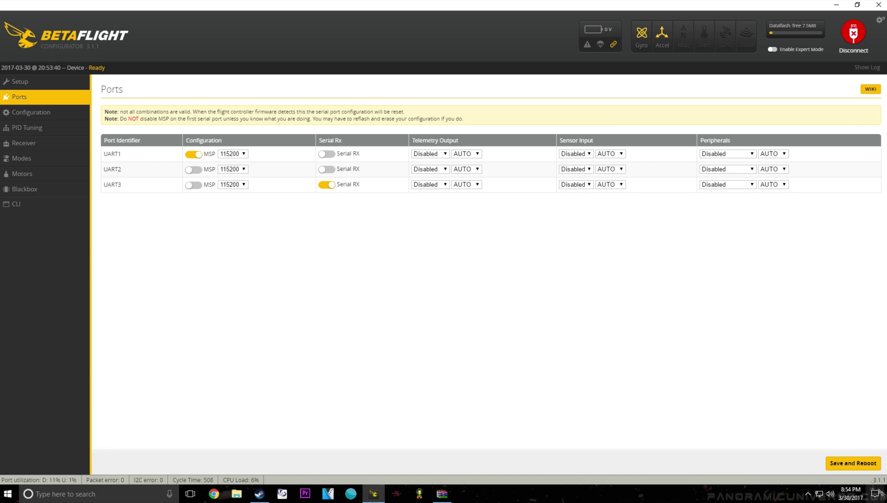
Step: Save and reboot from Ports, then save Configuration again with SBUS and 270° yaw intact
left_click(860, 466)
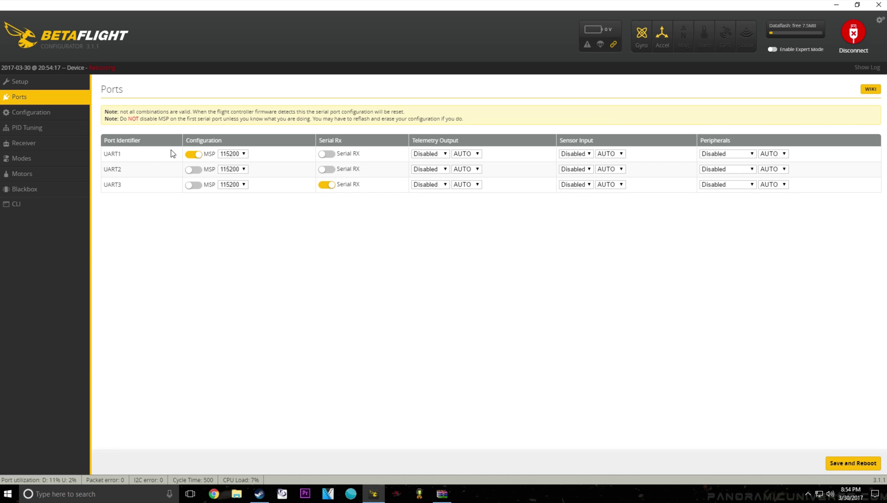
left_click(51, 119)
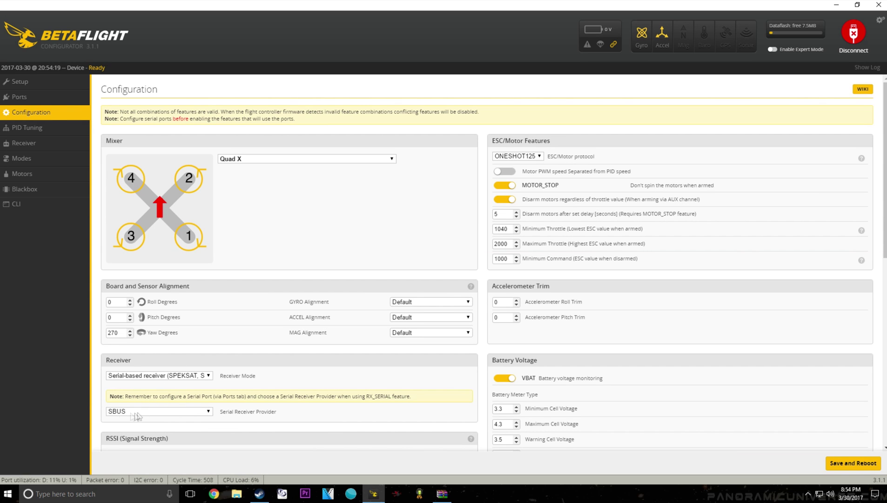
left_click(852, 463)
left_click(19, 128)
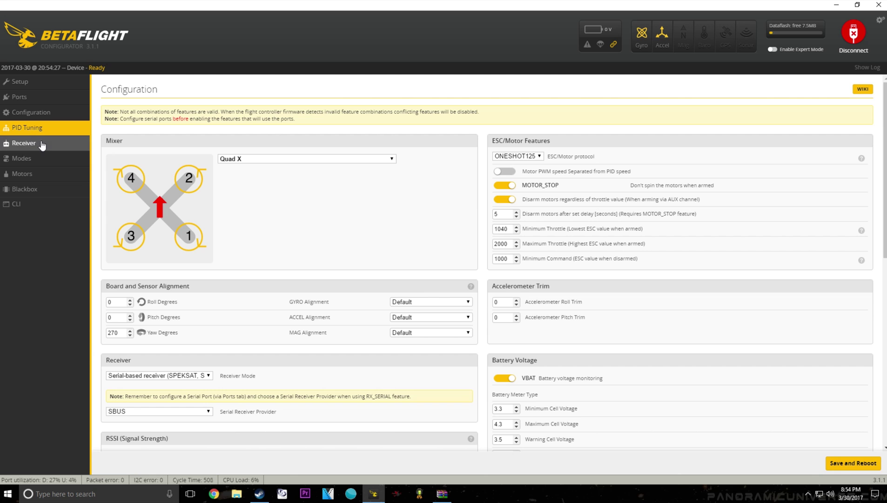
scroll(243, 294, "down", 2)
Step: Change the gyro update frequency from 2 kHz to 4 kHz in System configuration
scroll(242, 290, "down", 3)
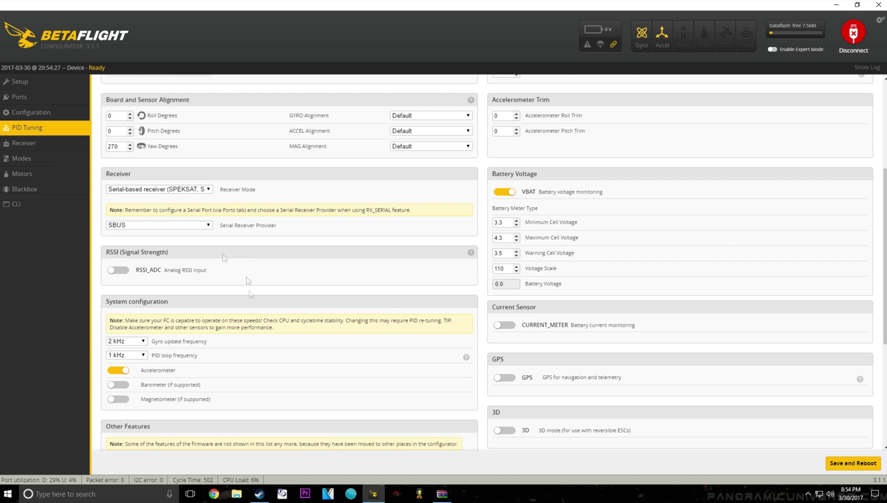
scroll(219, 251, "up", 4)
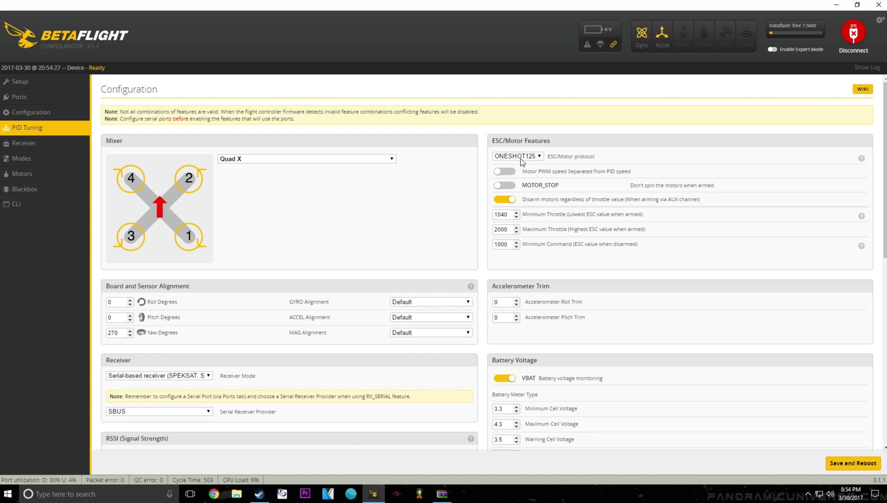
scroll(524, 209, "down", 5)
scroll(520, 230, "down", 2)
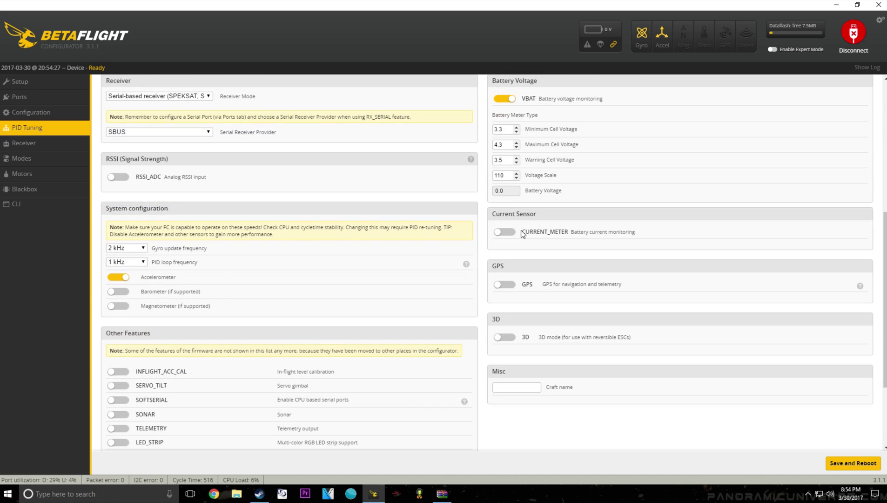
scroll(520, 230, "down", 2)
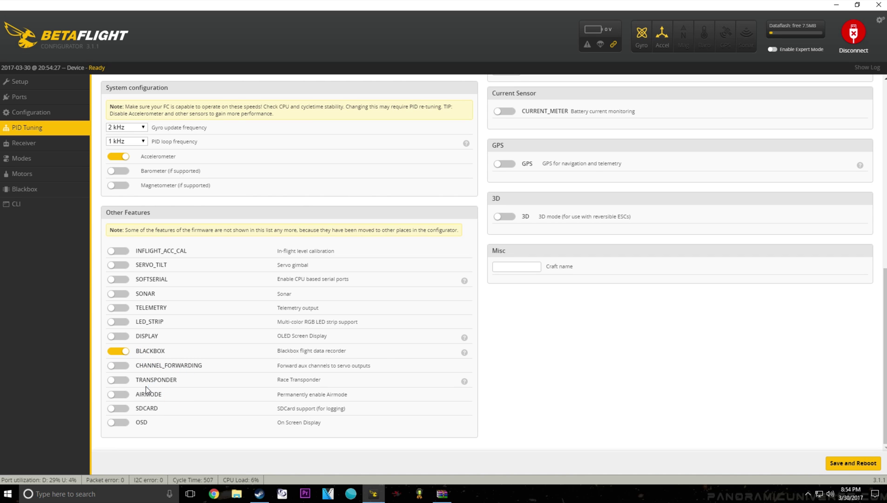
scroll(144, 385, "up", 4)
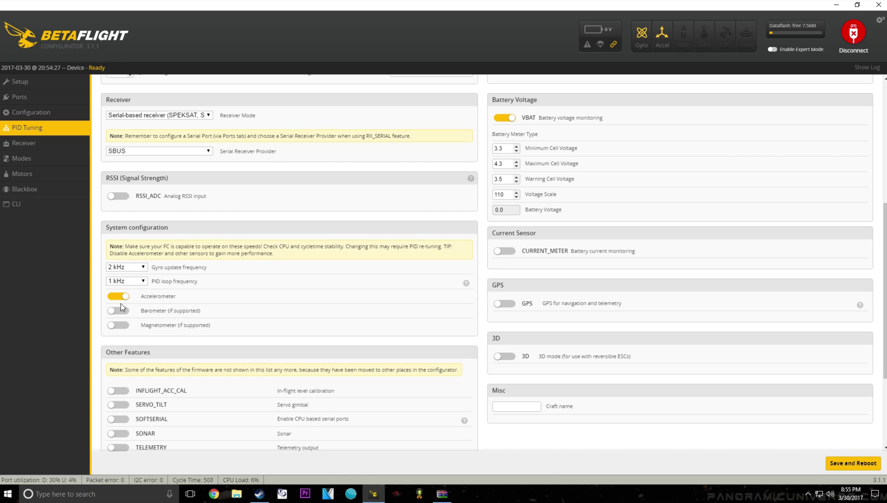
left_click(128, 269)
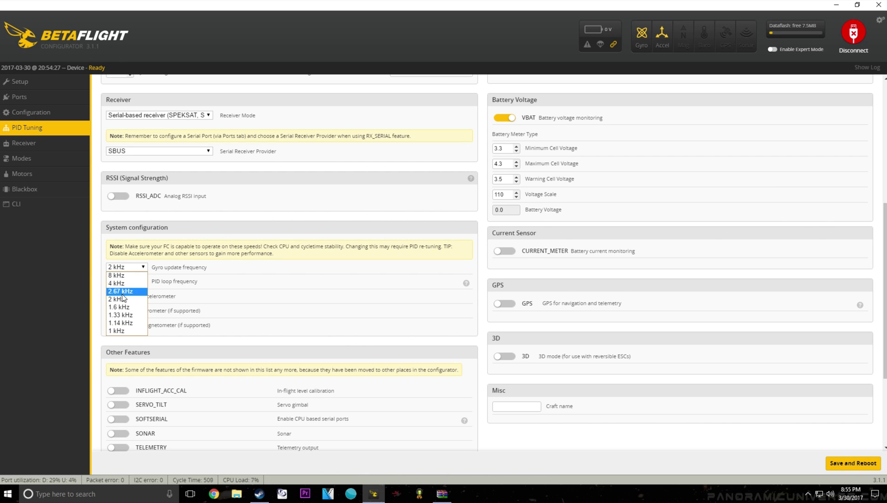
left_click(122, 284)
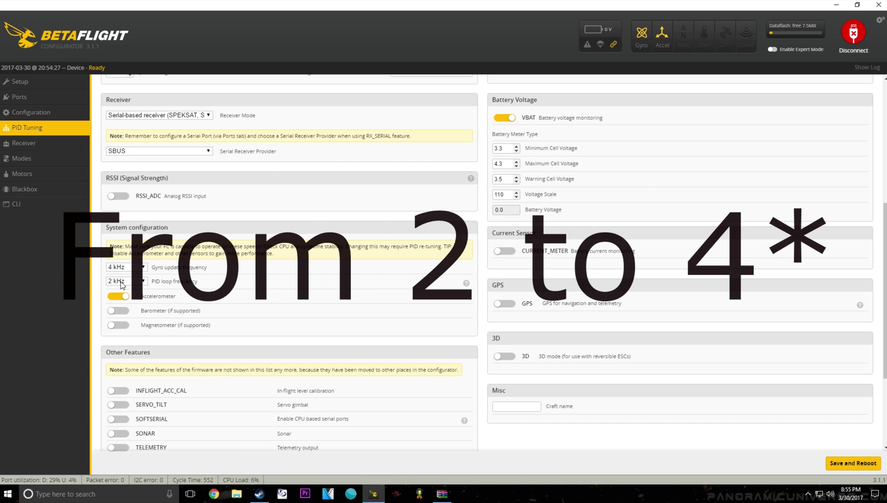
Step: Save the configuration and reboot the flight controller
scroll(123, 285, "down", 2)
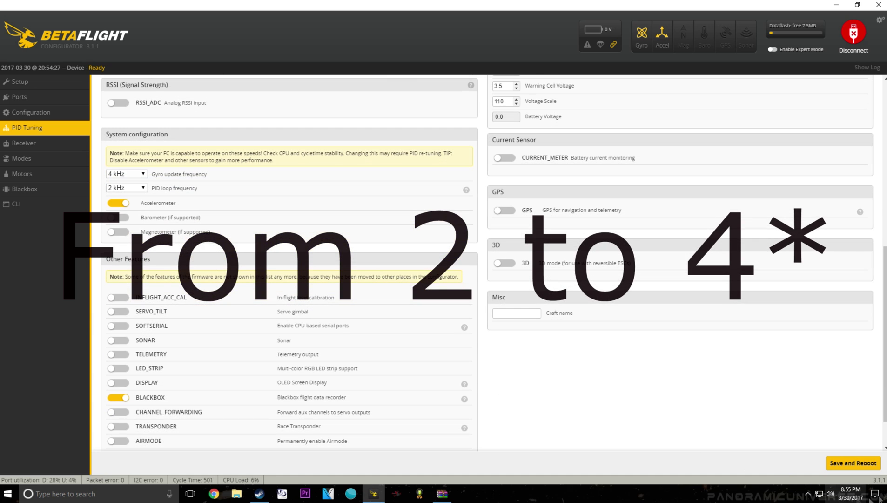
left_click(854, 463)
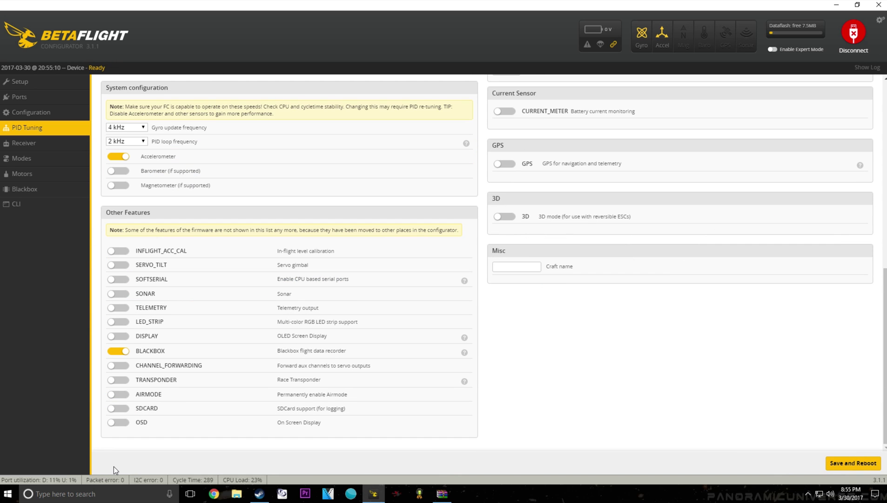
left_click(118, 394)
left_click(845, 464)
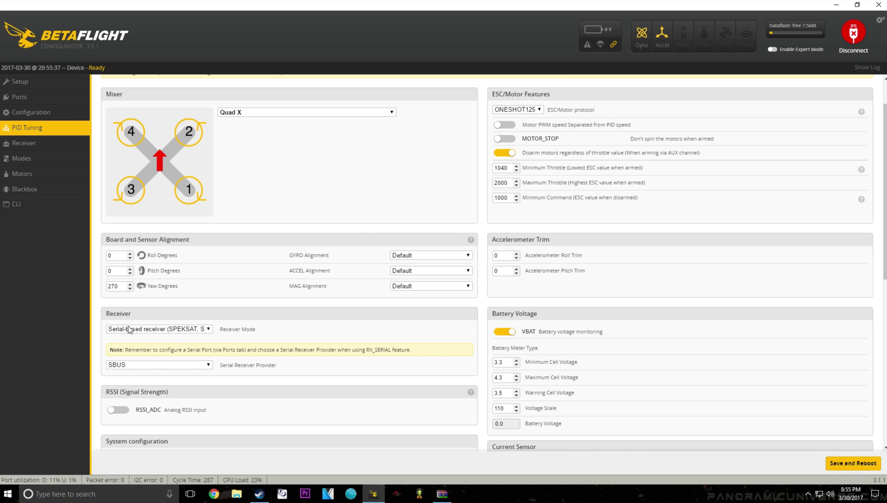
Step: Show the Receiver page with live channel bars and the channel map field
left_click(43, 143)
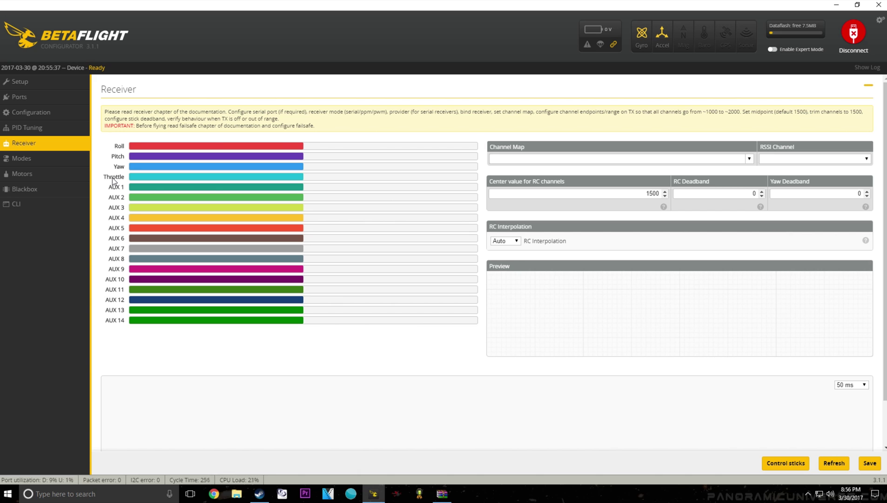
key("super+a")
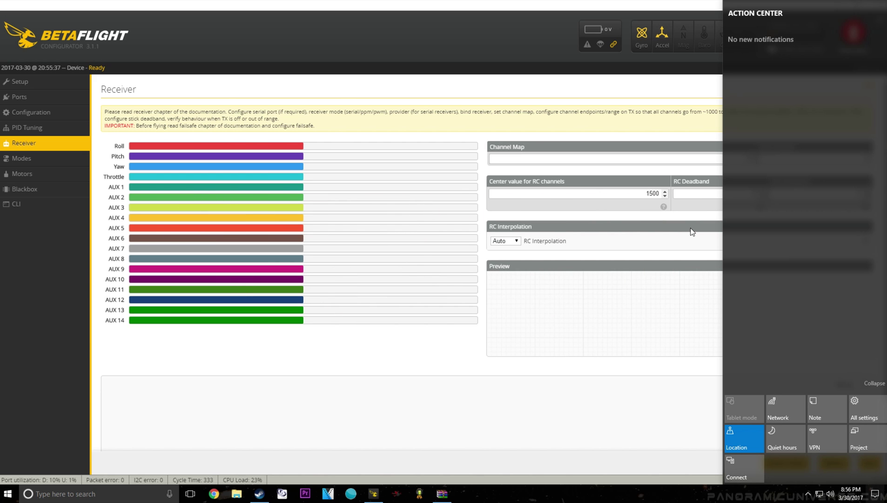
left_click(533, 371)
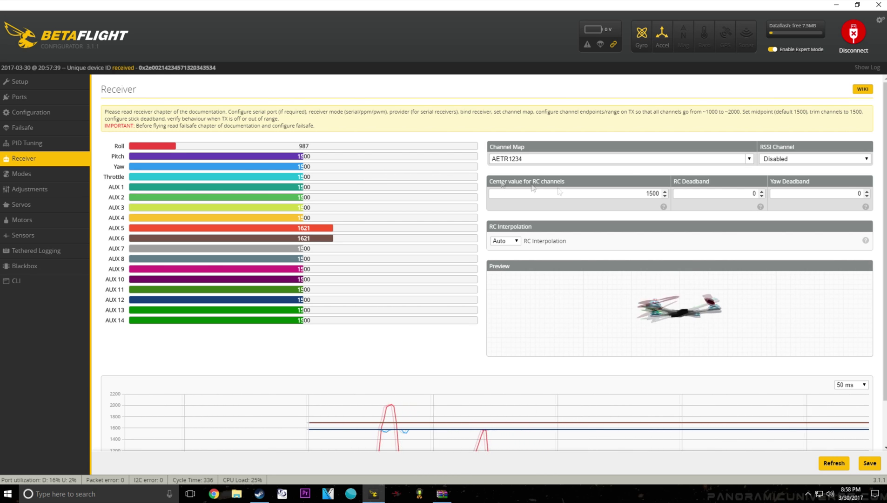
Step: Replace channel map AETR1234 with TAER1234, save it, then view the Modes page
left_click(749, 159)
double_click(507, 158)
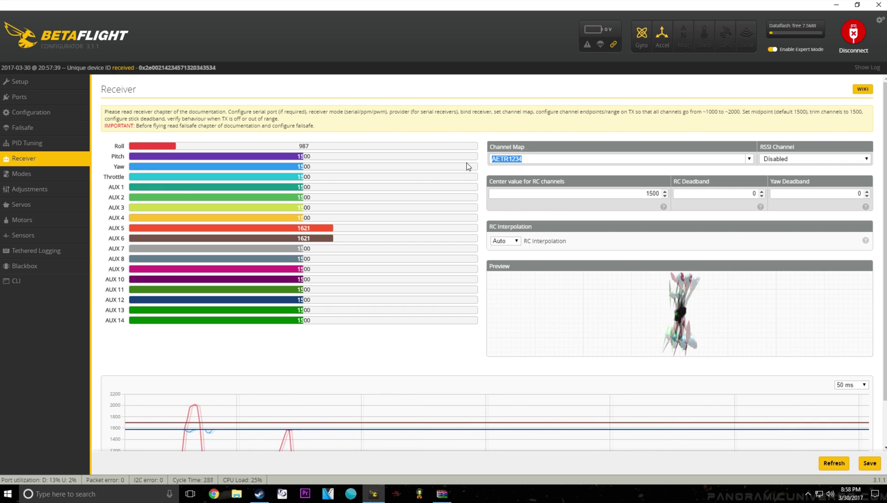
type("TAER1234")
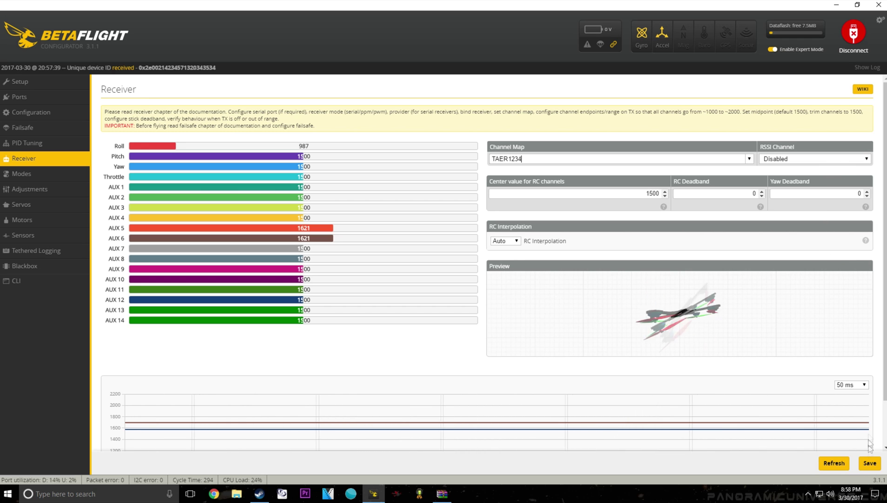
left_click(869, 463)
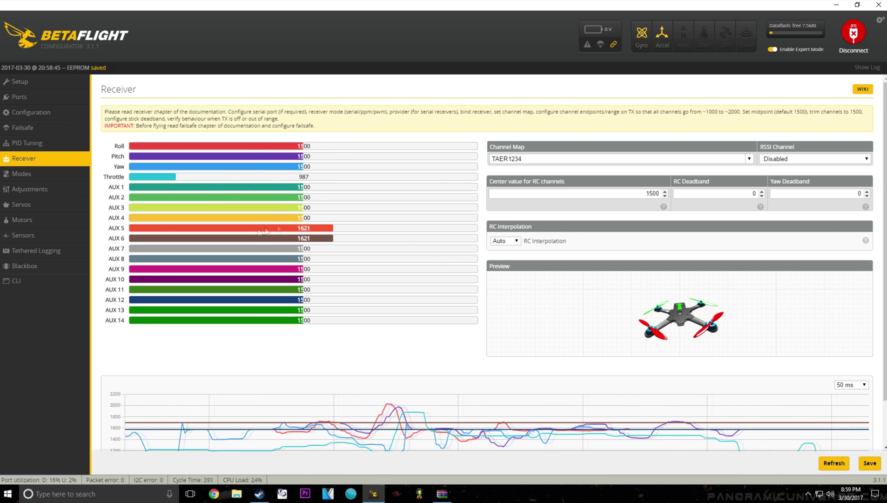
left_click(45, 172)
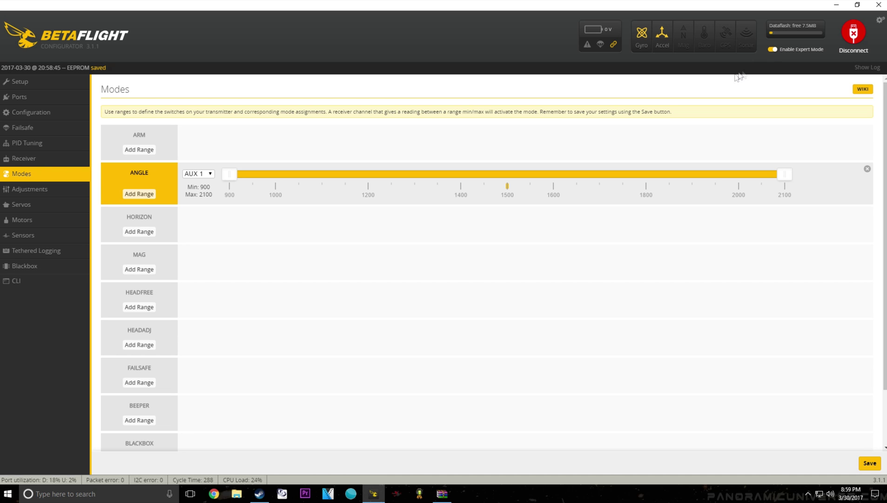
Step: Look through the Adjustments, Servos, Motors, Sensors, Tethered Logging, CLI and Blackbox pages
left_click(35, 189)
left_click(33, 205)
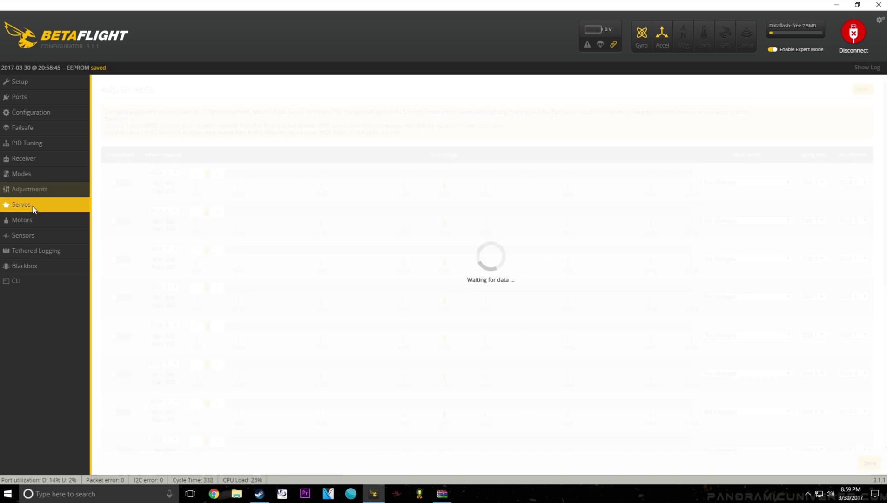
left_click(31, 219)
left_click(28, 235)
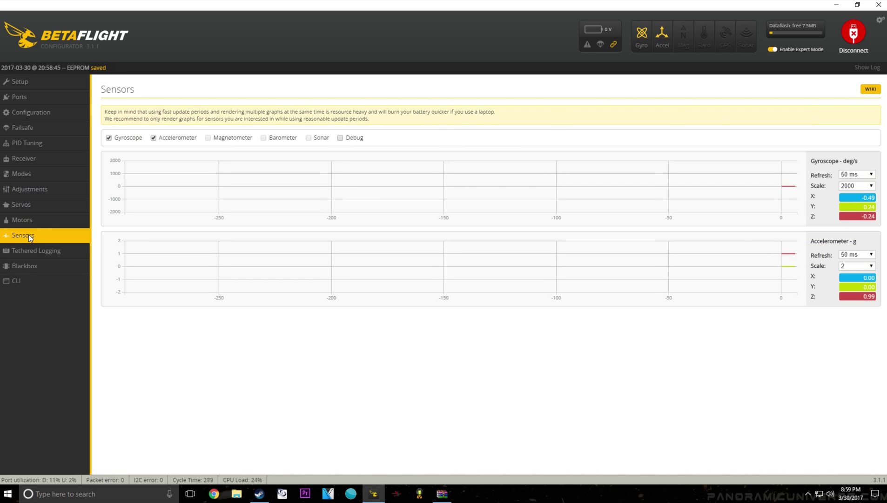
left_click(26, 266)
left_click(26, 252)
left_click(20, 276)
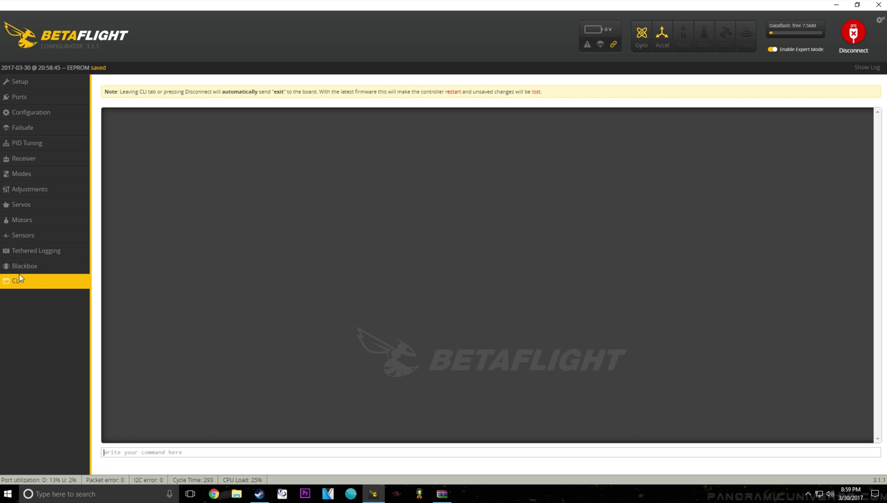
left_click(23, 272)
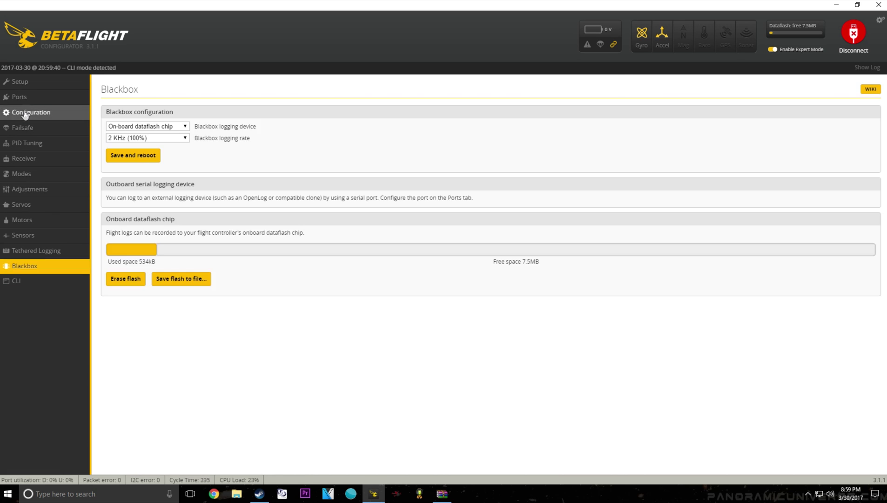
Step: Return to Configuration, then check the Ports table and the Setup page
left_click(23, 112)
left_click(24, 103)
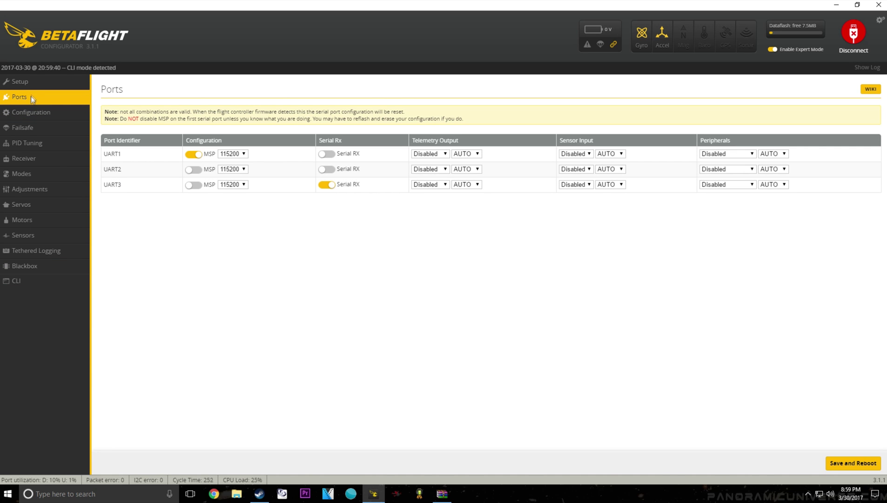
left_click(31, 85)
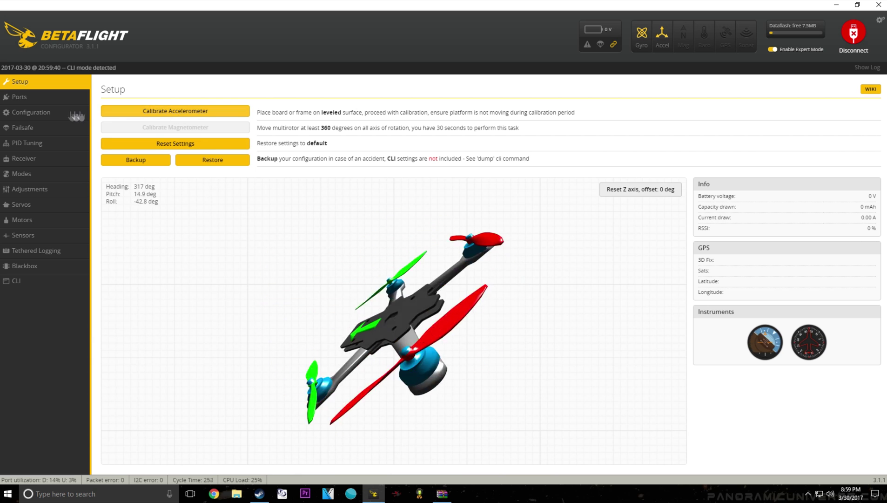
Step: Recheck the Ports, Configuration, Failsafe, PID Tuning and Receiver pages
left_click(35, 97)
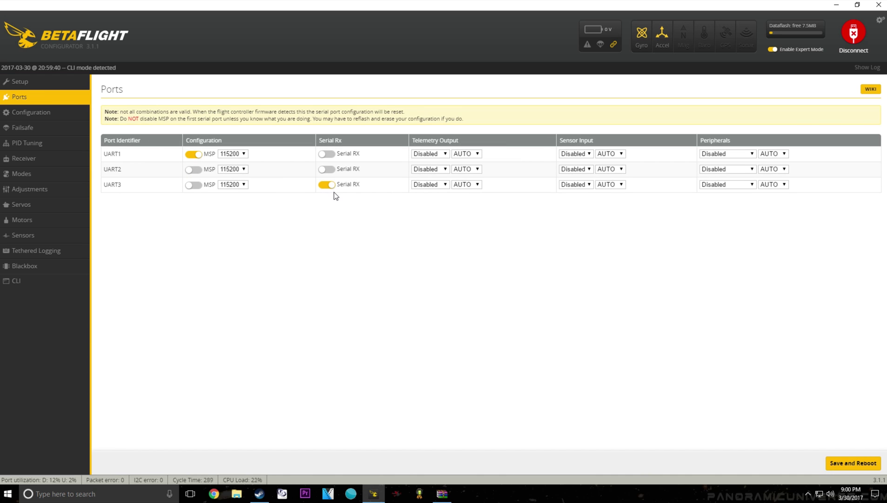
left_click(53, 114)
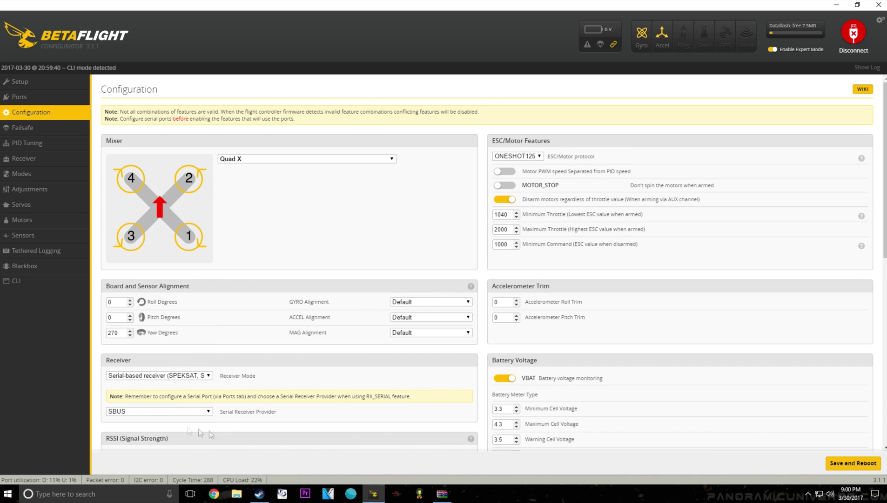
left_click(27, 128)
left_click(27, 142)
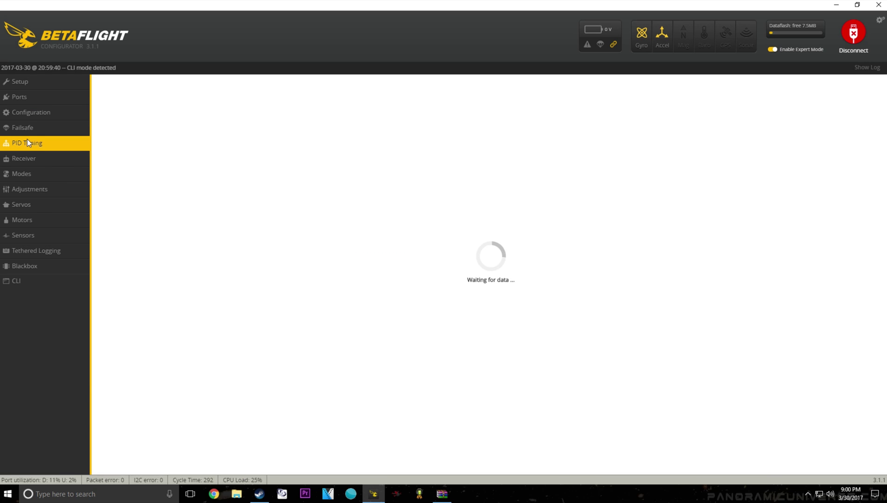
left_click(31, 164)
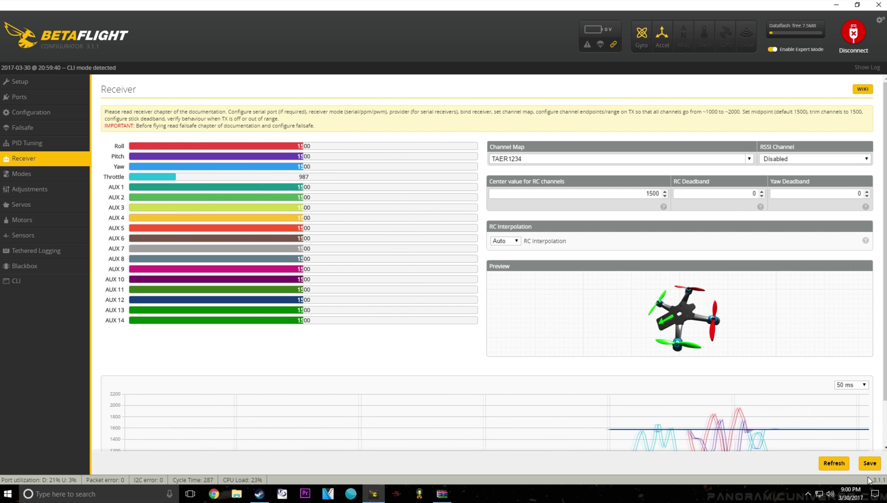
Step: Save the settings to the flight controller and disconnect from it
left_click(869, 462)
left_click(22, 108)
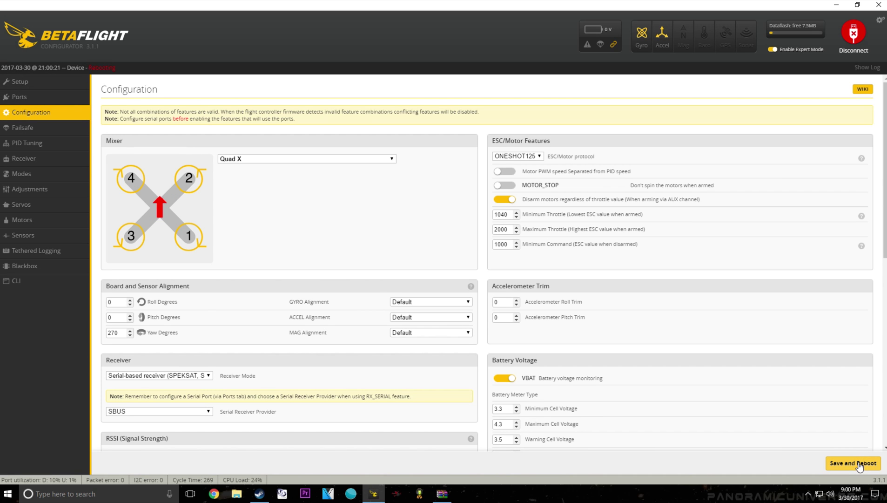
left_click(854, 33)
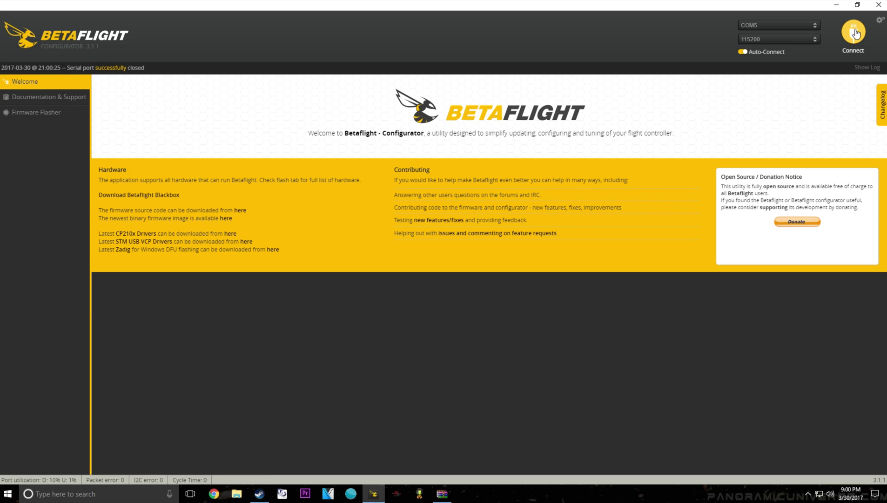